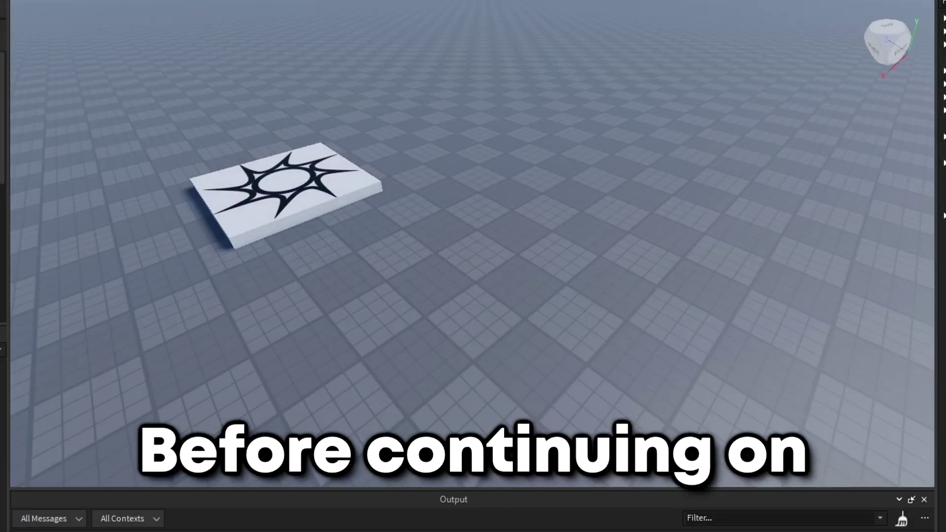
Insert a Block Rig dummy from the Rig Builder list into the world
scroll(373, 149, "down", 3)
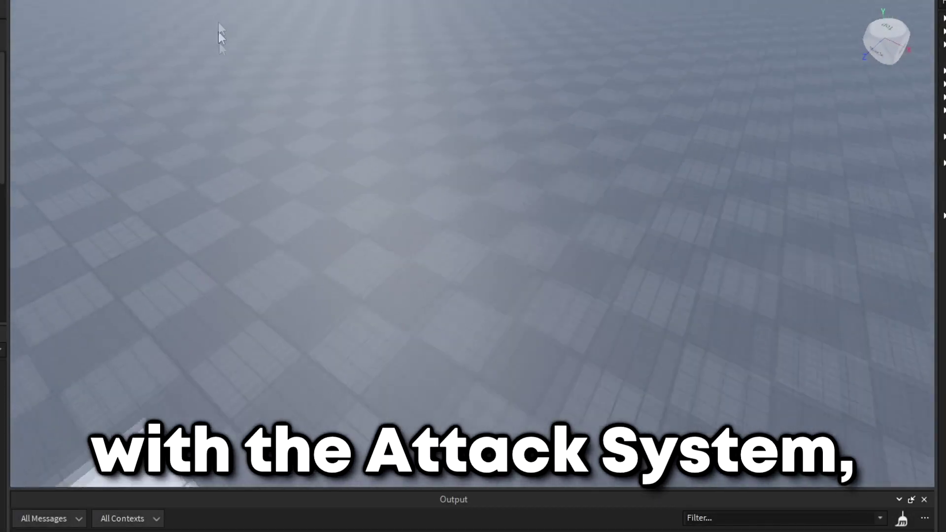
left_click(432, 193)
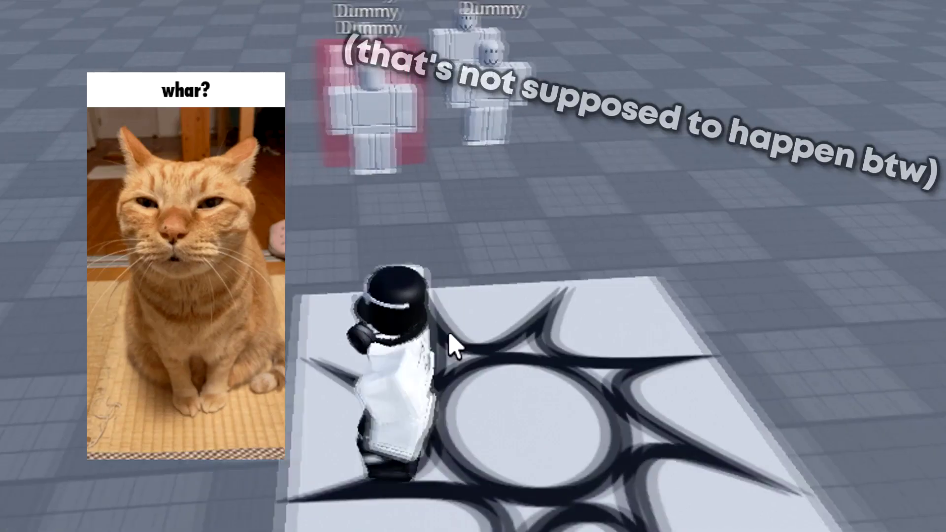
With Shift Lock on, attack the dummies twice to confirm the hitbox spawns in front
key("shift")
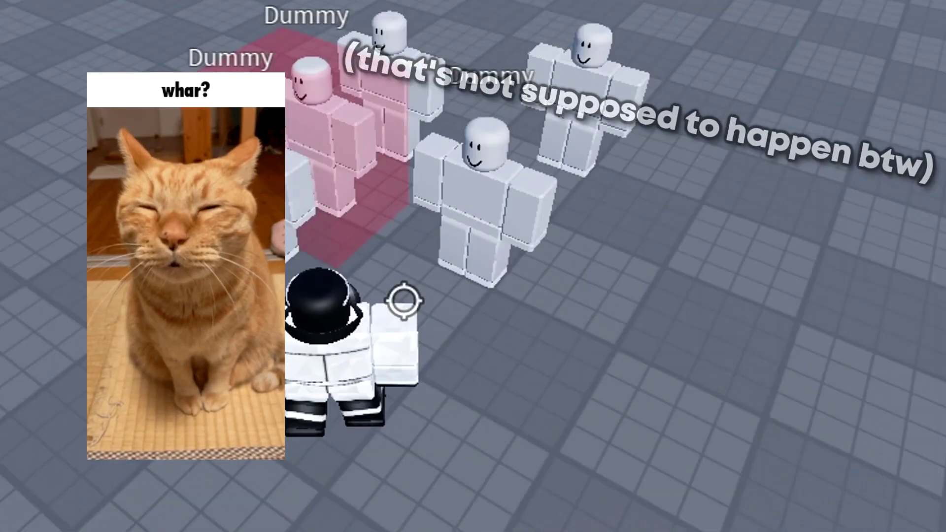
key("shift")
right_click_drag(422, 312, 419, 313)
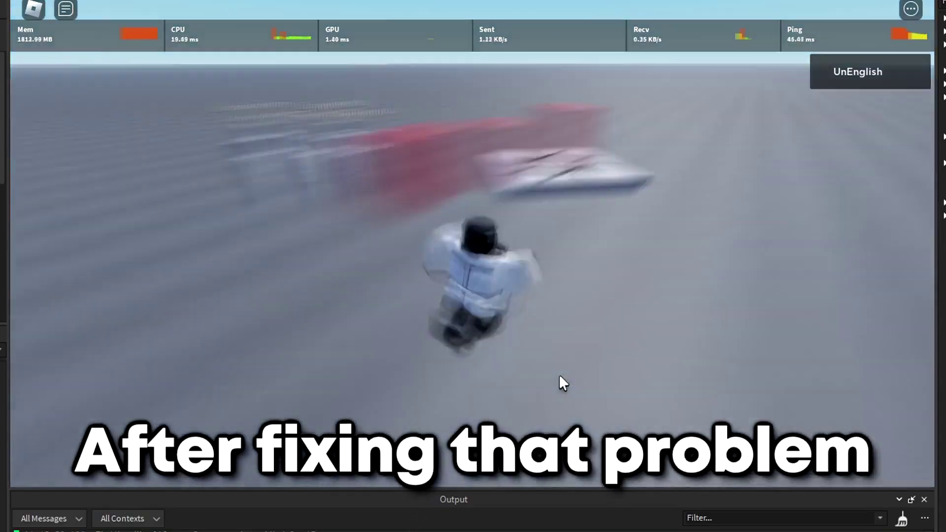
key("shift")
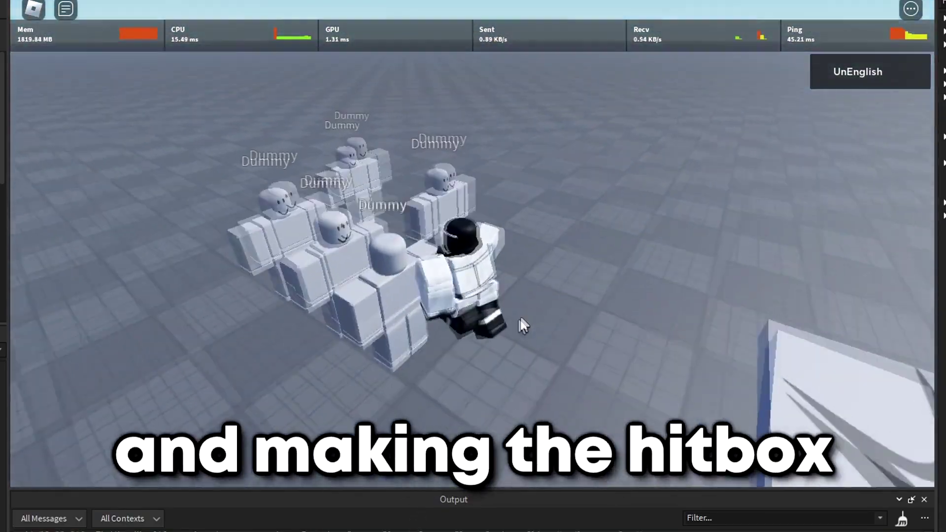
key("shift")
left_click(471, 240)
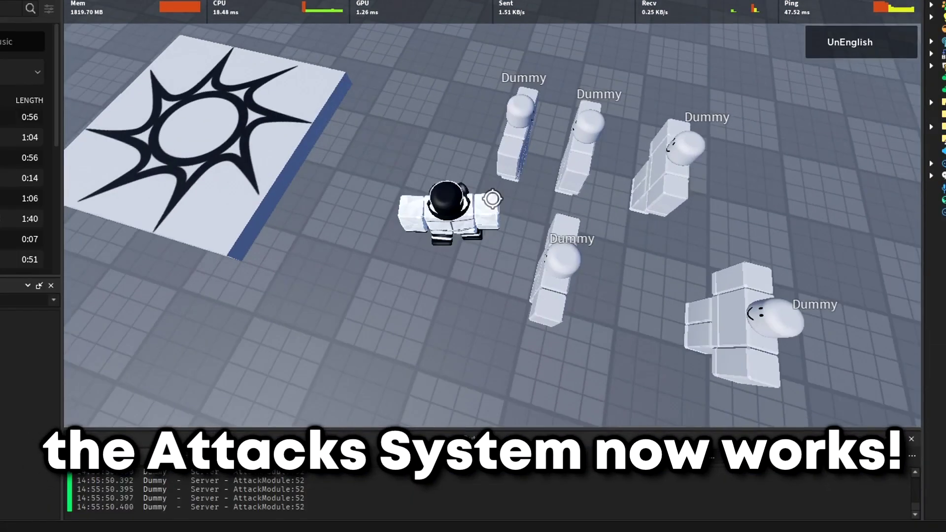
left_click(490, 202)
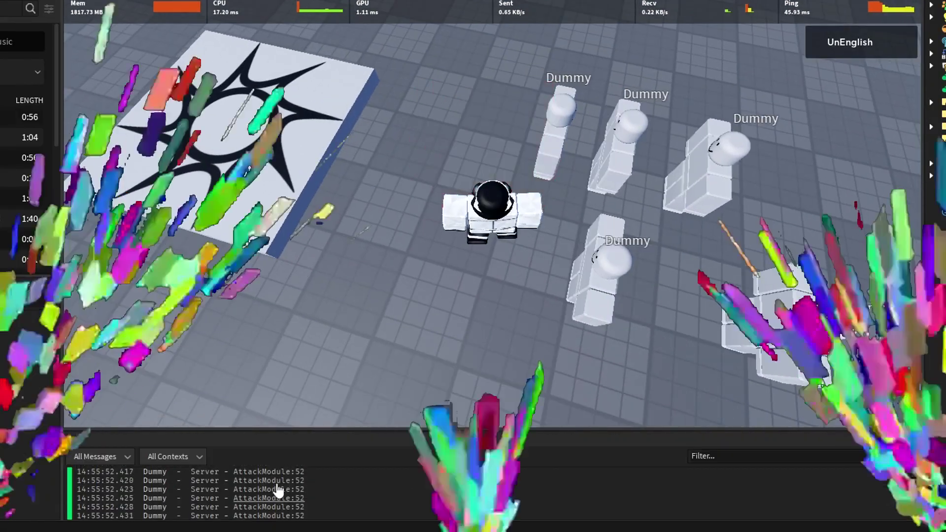
key("shift")
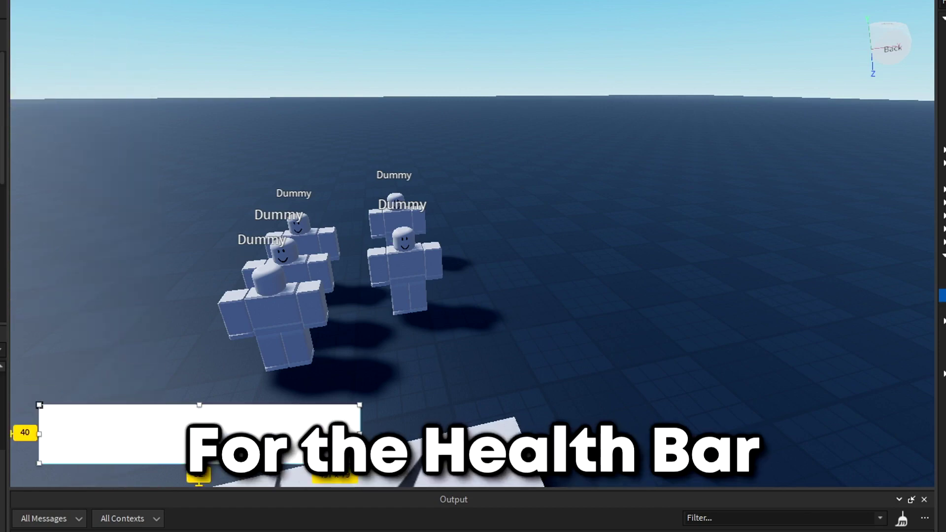
Add a frame to the GUI, then size the health bar frame and its label at the bottom-left
left_click(595, 85)
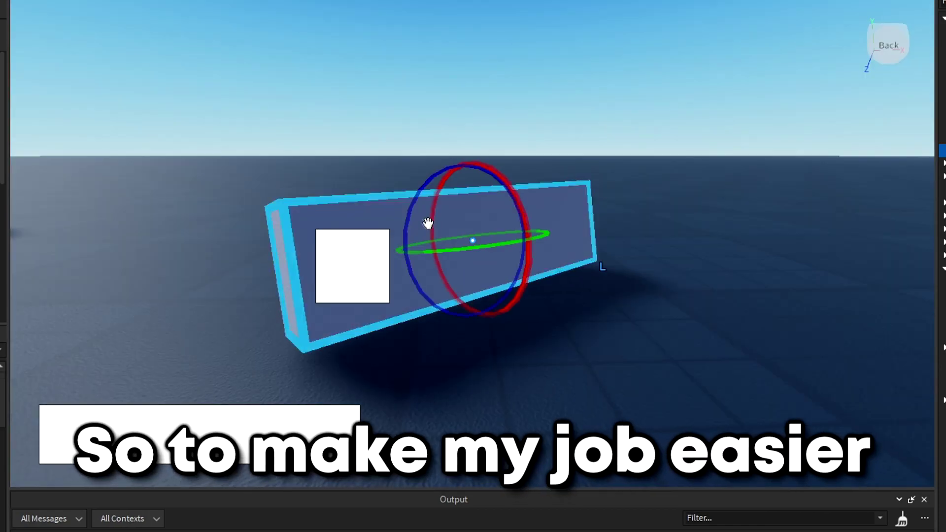
left_click_drag(428, 219, 411, 212)
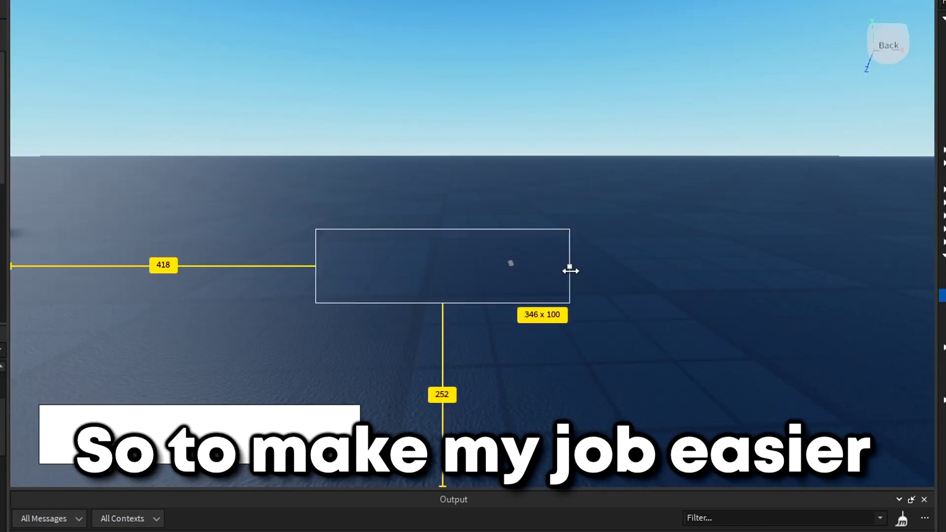
left_click_drag(568, 268, 419, 267)
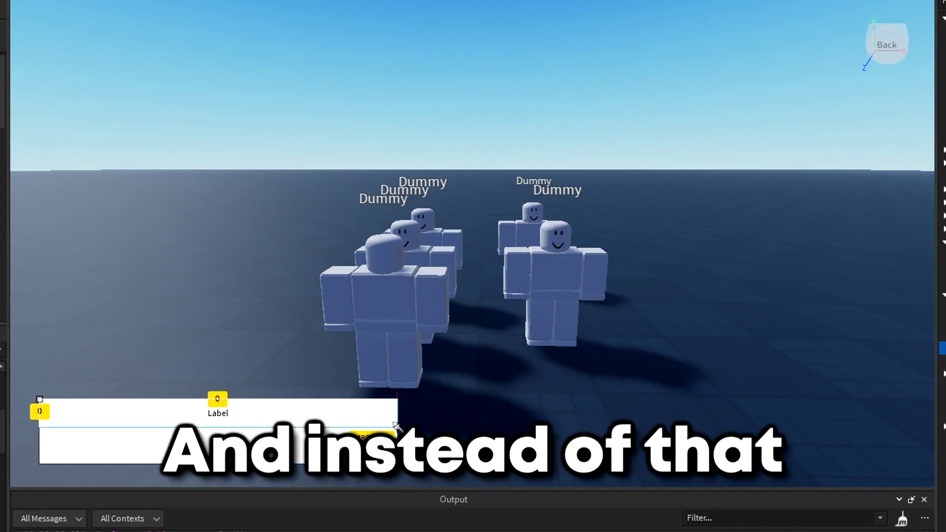
left_click_drag(394, 424, 394, 429)
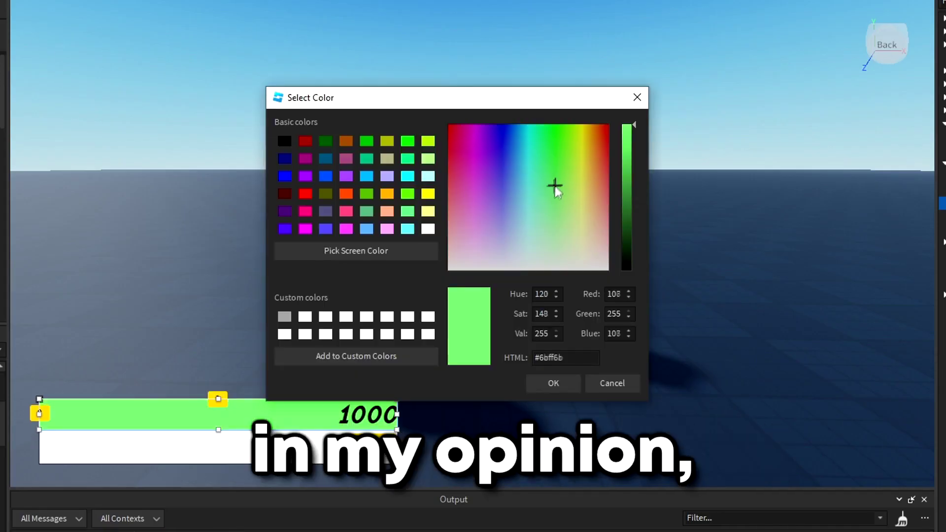
Set the health bar's BackgroundColor3 to green in the Select Color dialog
left_click(556, 183)
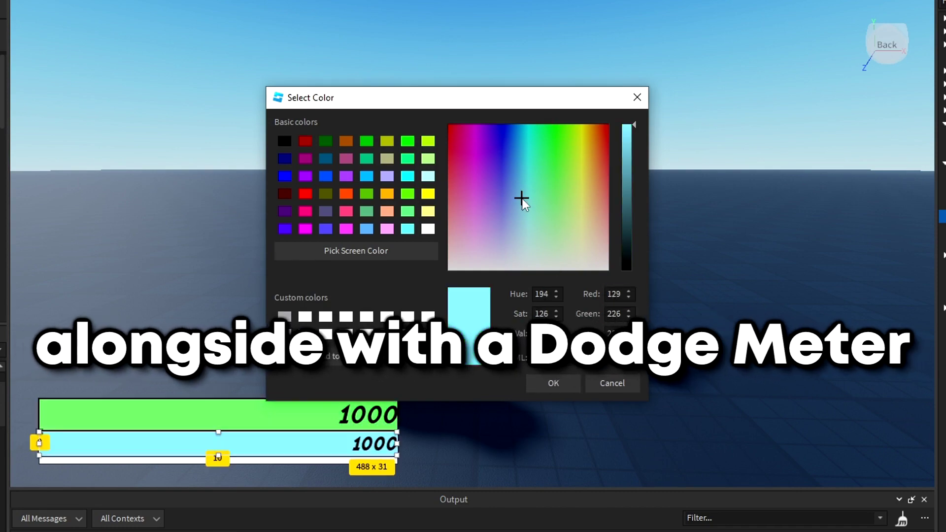
key("Return")
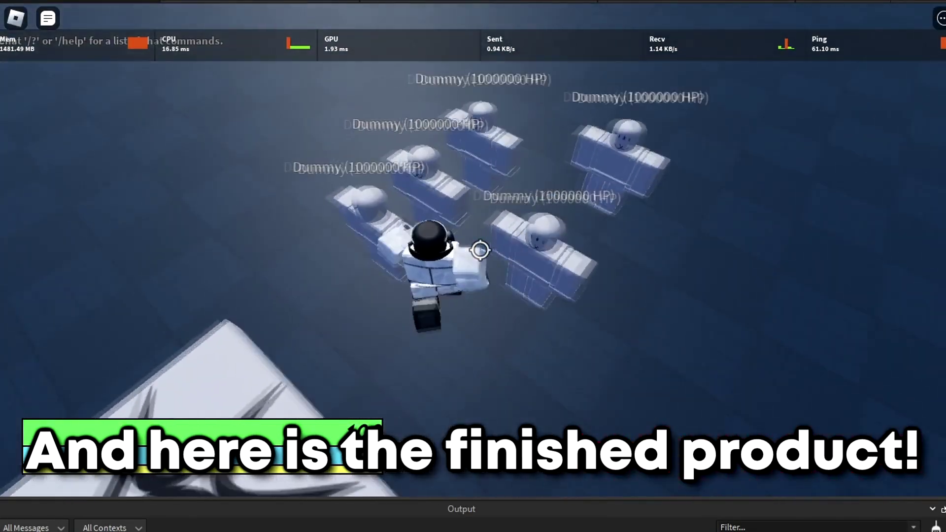
Attack the dummies, pull them into a clump with E for big damage, then choose their BrickColor
left_click(480, 251)
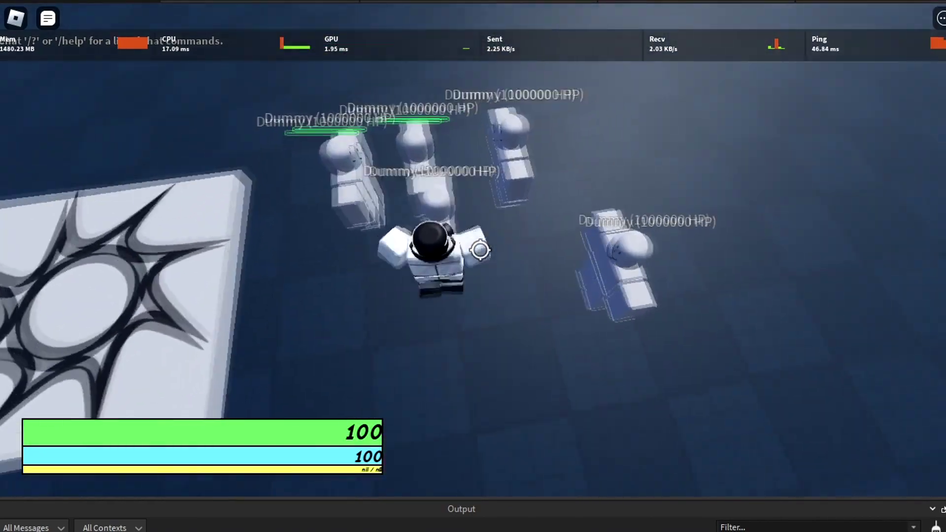
key("e")
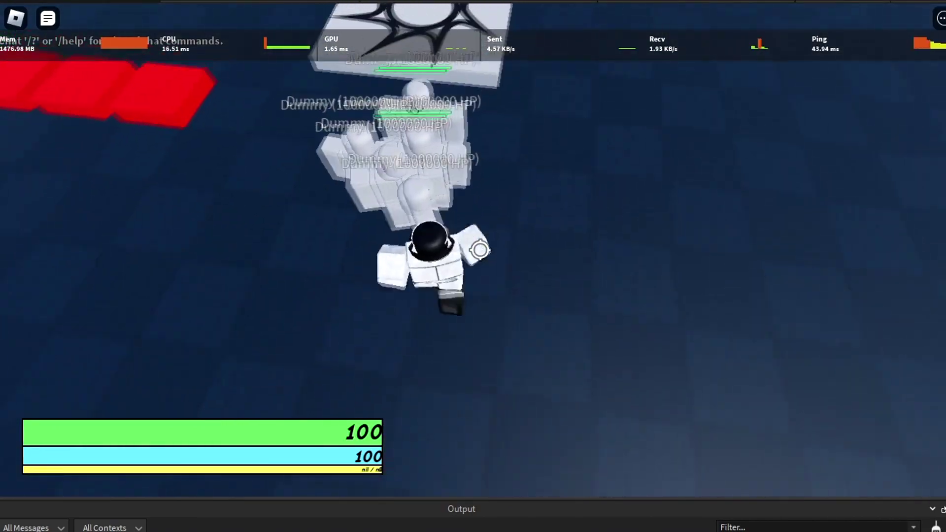
left_click(480, 250)
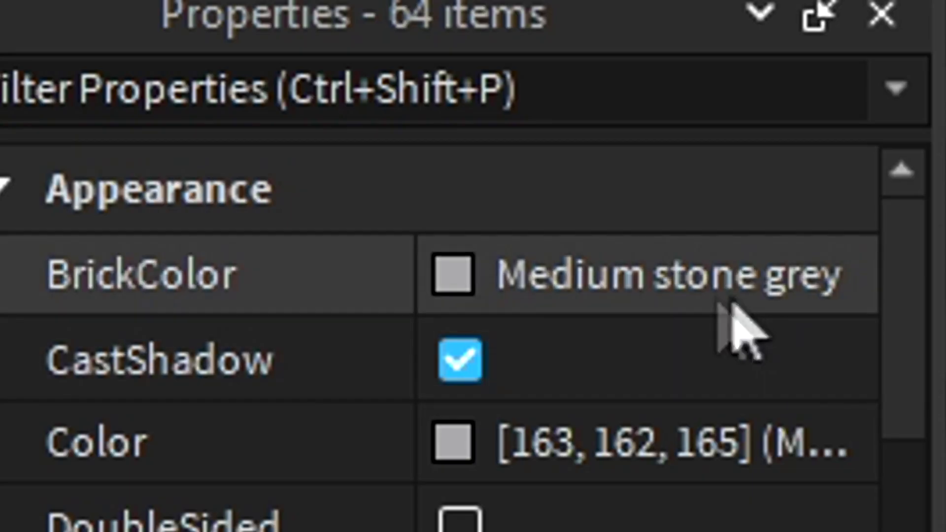
left_click(724, 306)
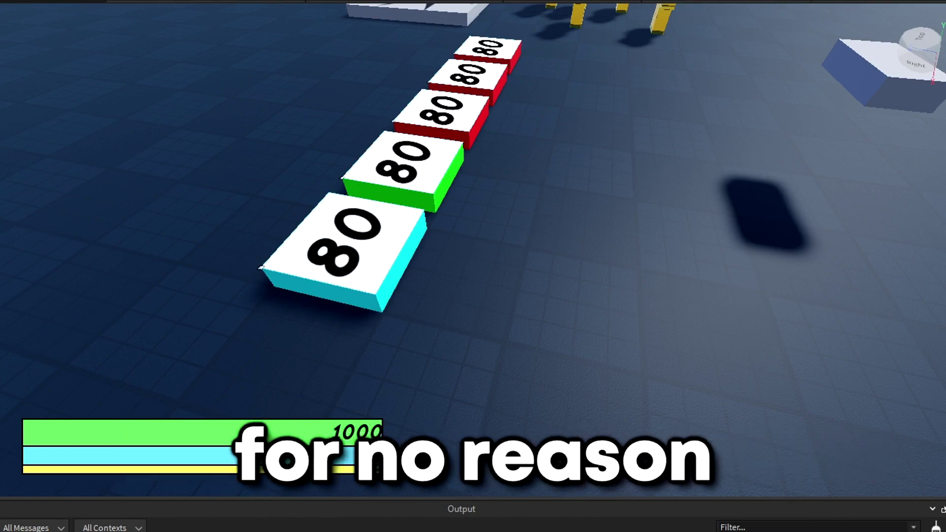
Playtest with F5 and walk the character across the numbered dash blocks
key("F5")
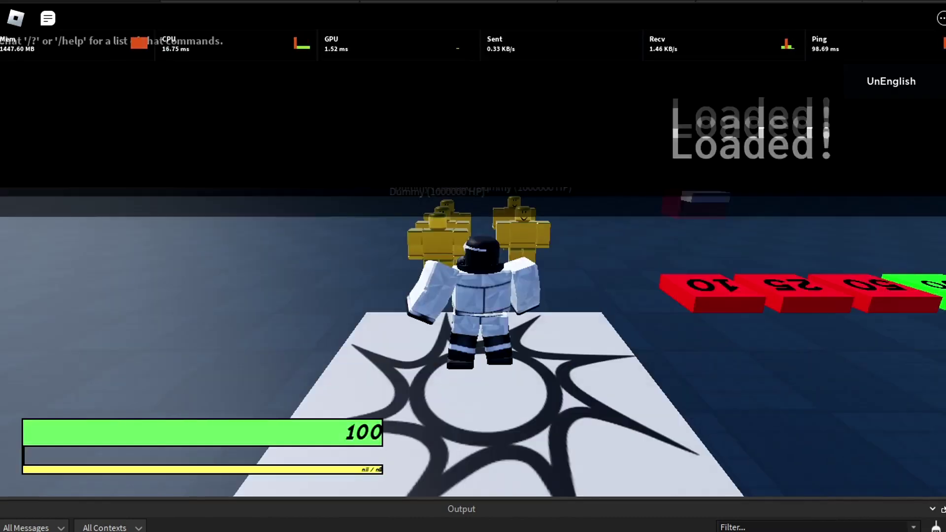
key("w")
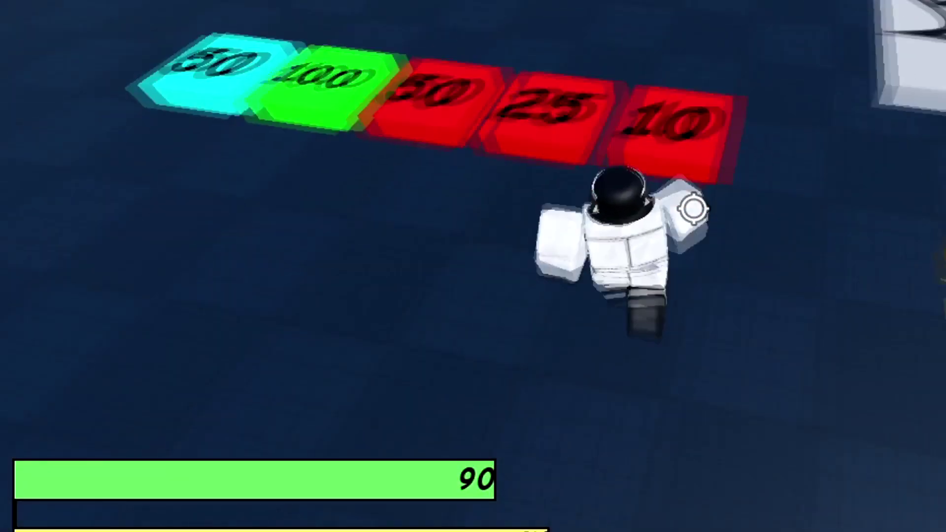
key("w")
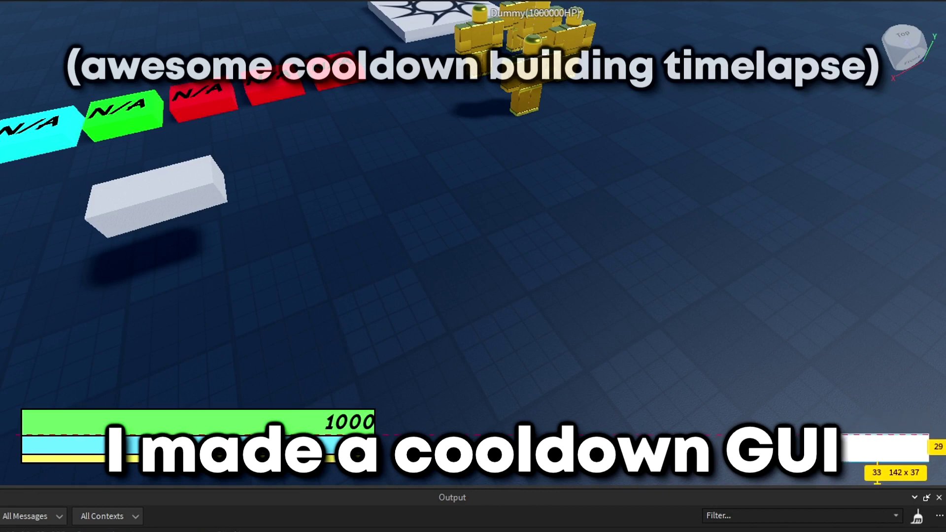
Shape the green cooldown frame into a thin bar at the bottom-right of the screen
left_click_drag(843, 435, 819, 436)
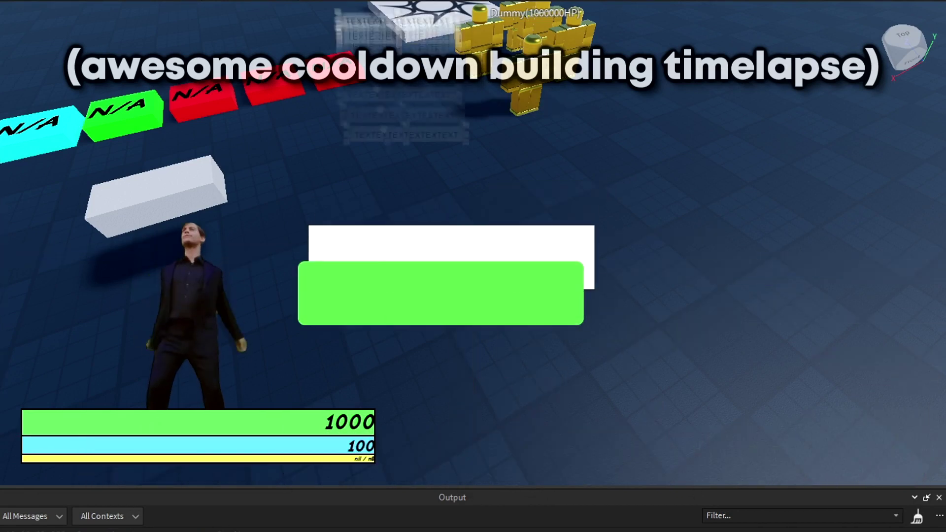
left_click_drag(585, 253, 459, 247)
left_click_drag(388, 238, 935, 447)
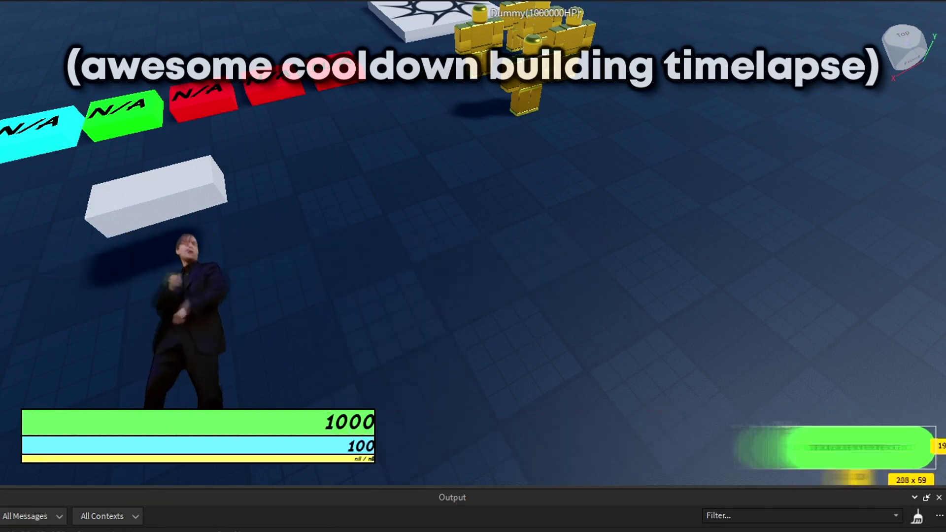
left_click_drag(749, 426, 786, 451)
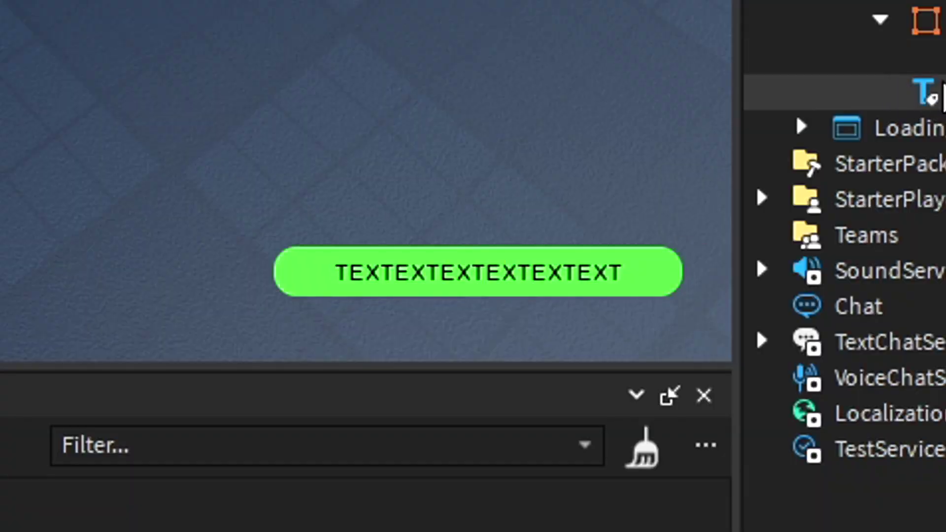
left_click(783, 448)
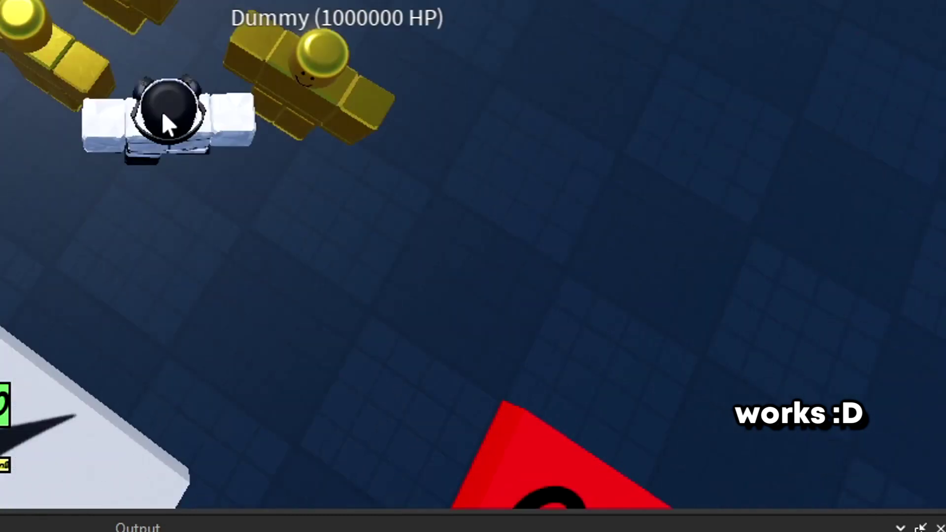
left_click(162, 114)
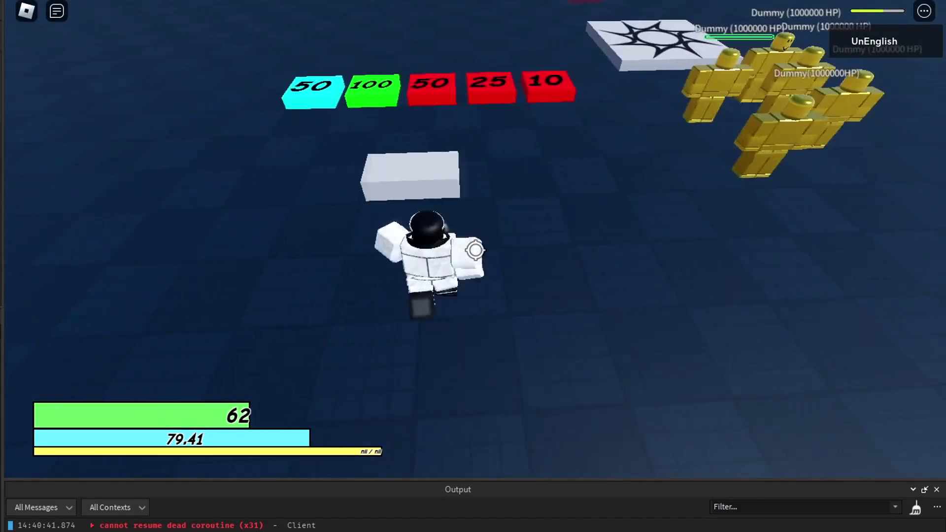
Attack the gold dummies in play to check the hitbox, cooldown bar and energy drain
left_click(476, 250)
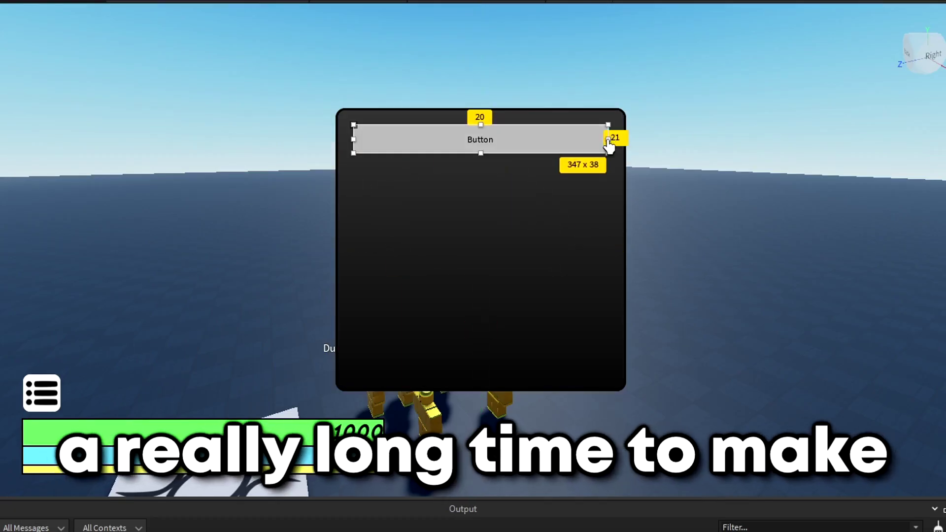
Size the menu button, place the tab tile flush left of the panel and duplicate it to three
left_click_drag(540, 146, 274, 143)
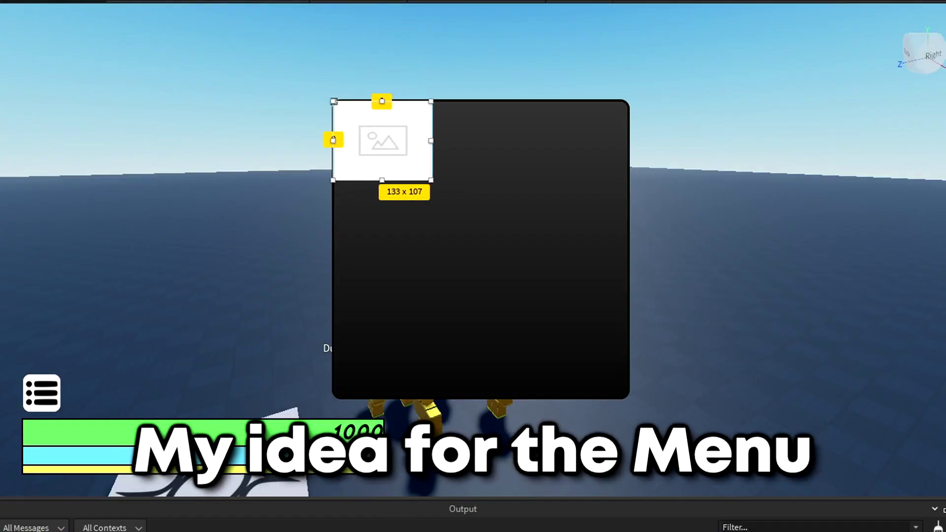
left_click_drag(396, 165, 299, 165)
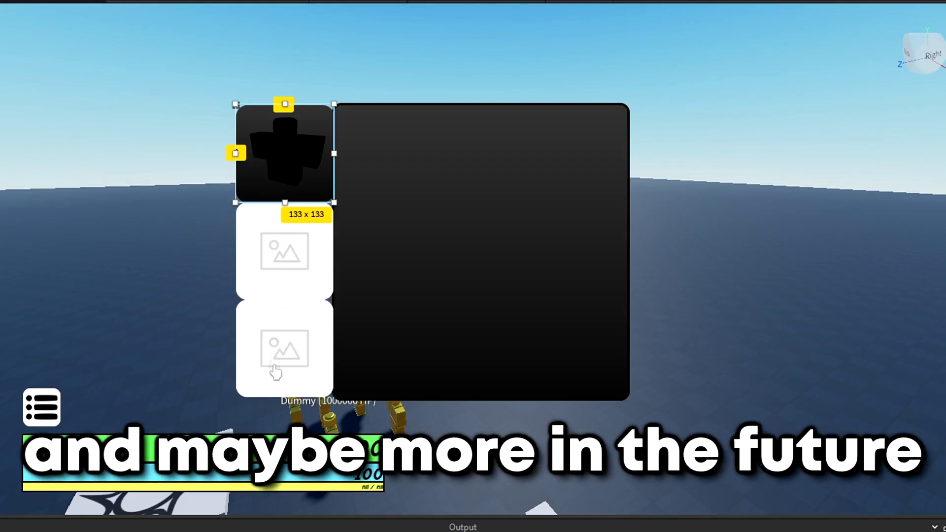
left_click(285, 153)
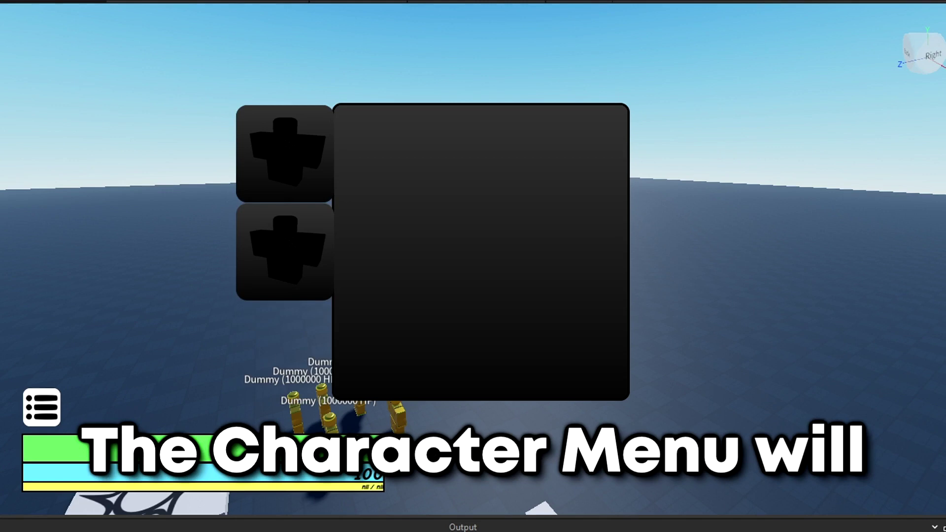
key("ctrl+d")
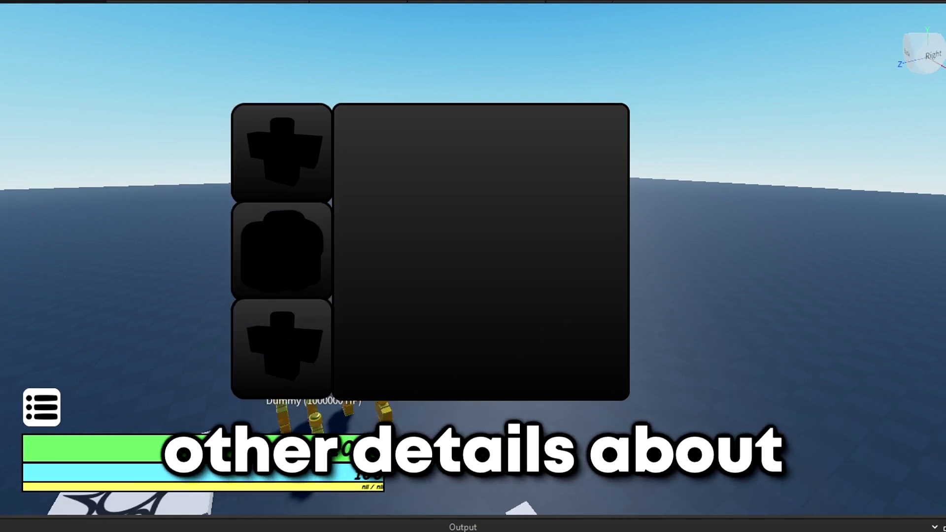
Assign the tabs character, backpack and gear icons and resize the icons to fit
left_click(281, 250)
left_click(793, 304)
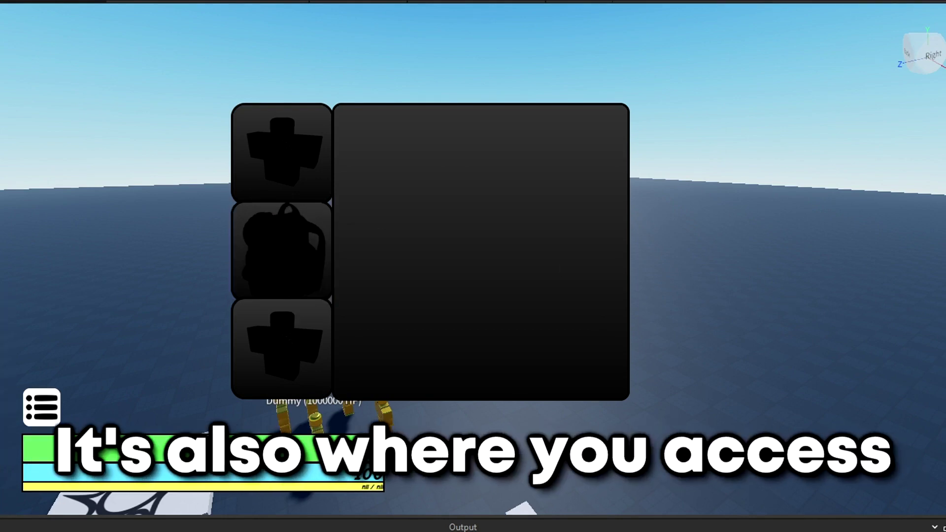
left_click(69, 326)
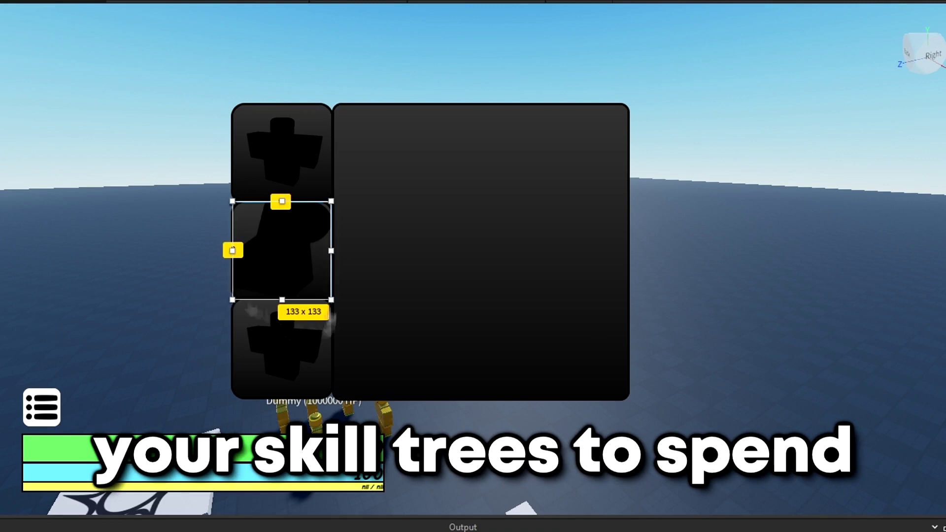
left_click(734, 259)
left_click(282, 347)
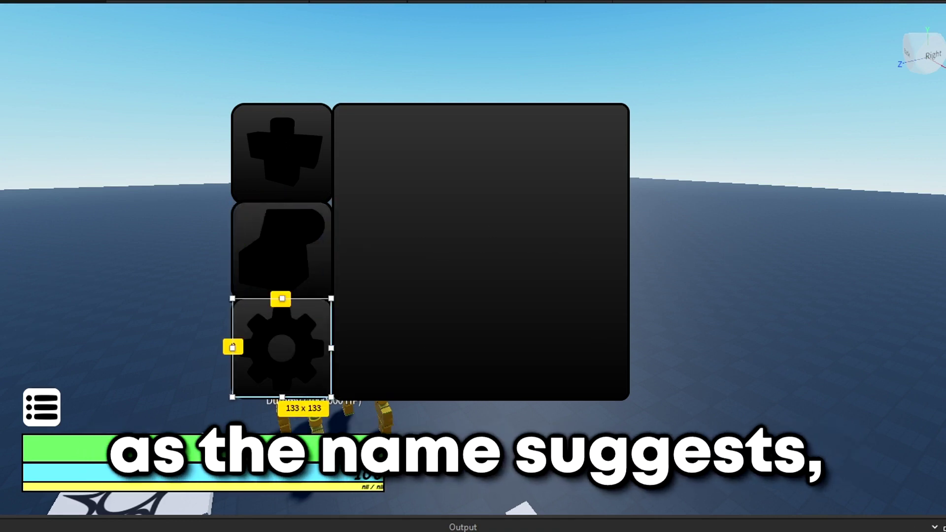
left_click_drag(320, 285, 321, 286)
left_click(135, 317)
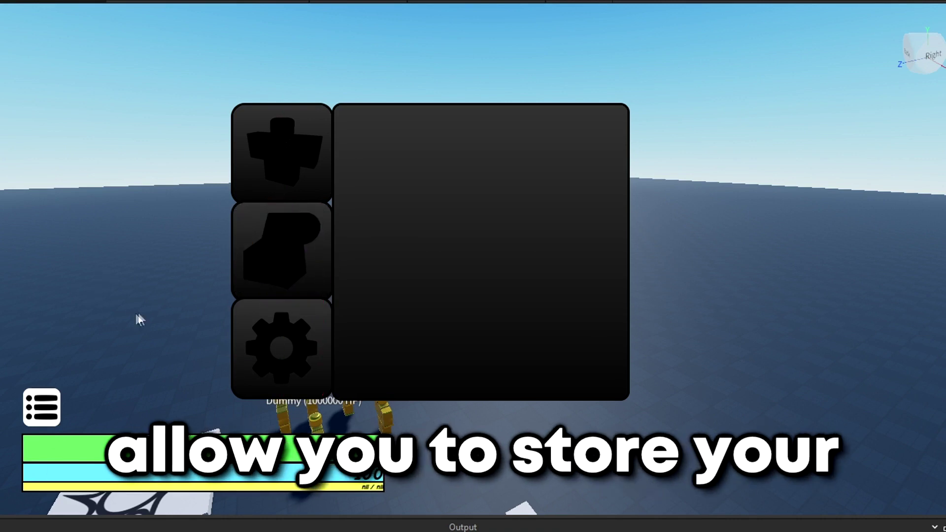
left_click(320, 285)
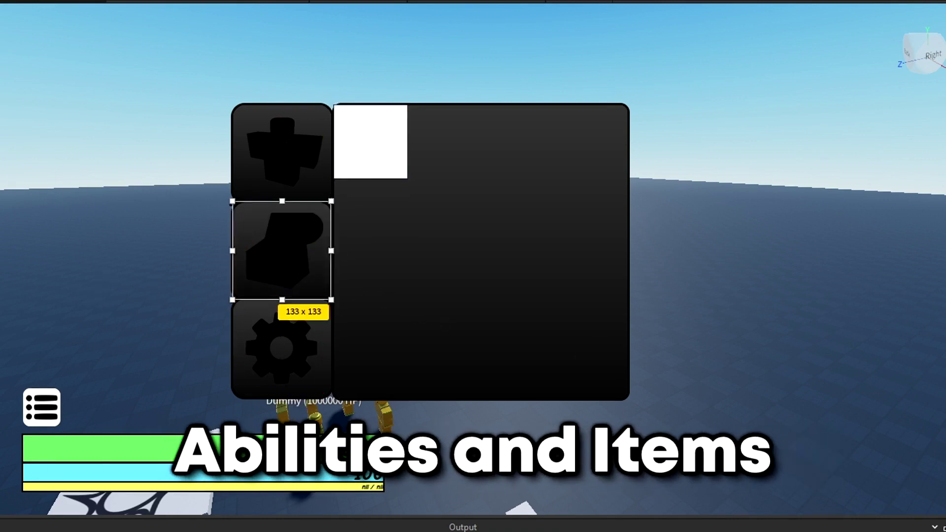
left_click(334, 105)
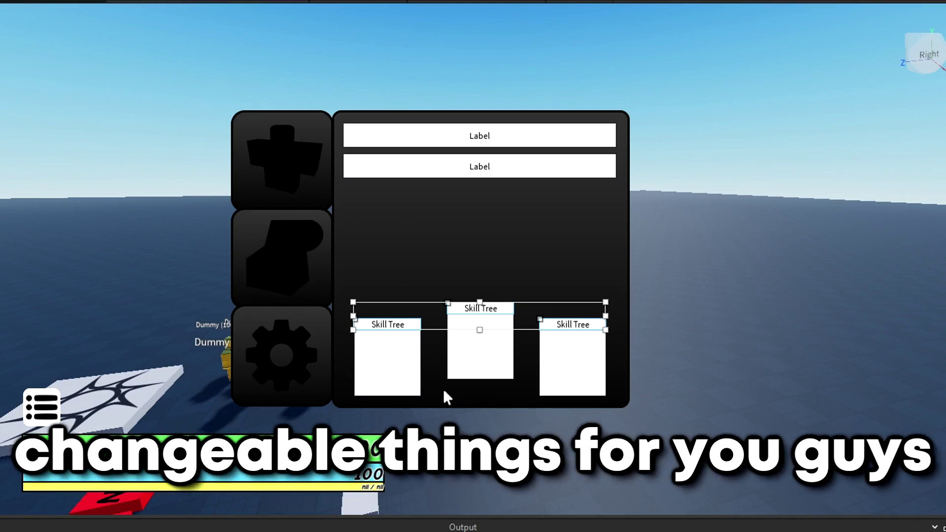
Delete the left and right Skill Tree frames, leaving the centred Skill Tree box
left_click(386, 394)
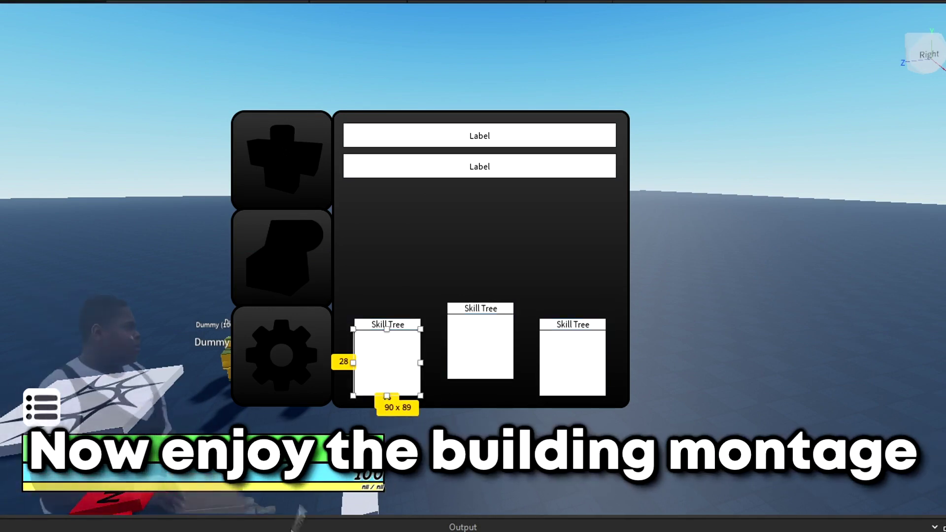
key("Delete")
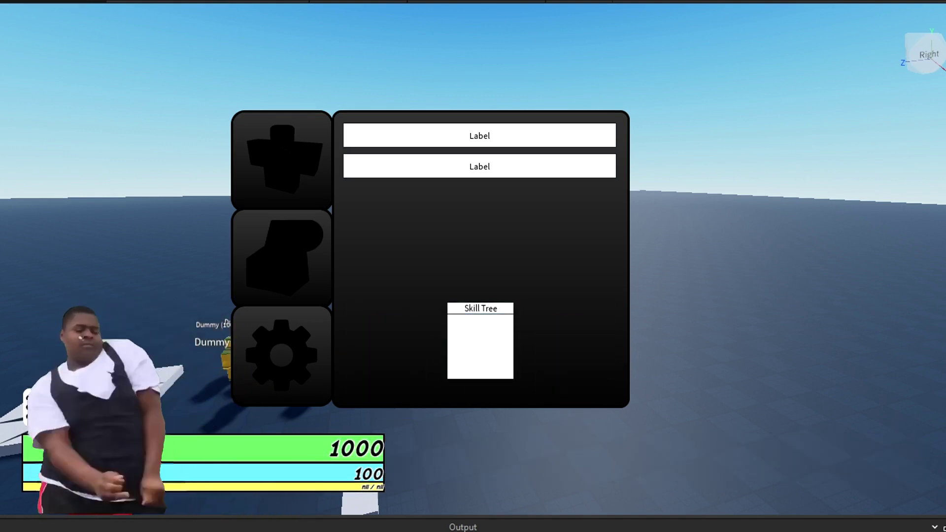
left_click(480, 308)
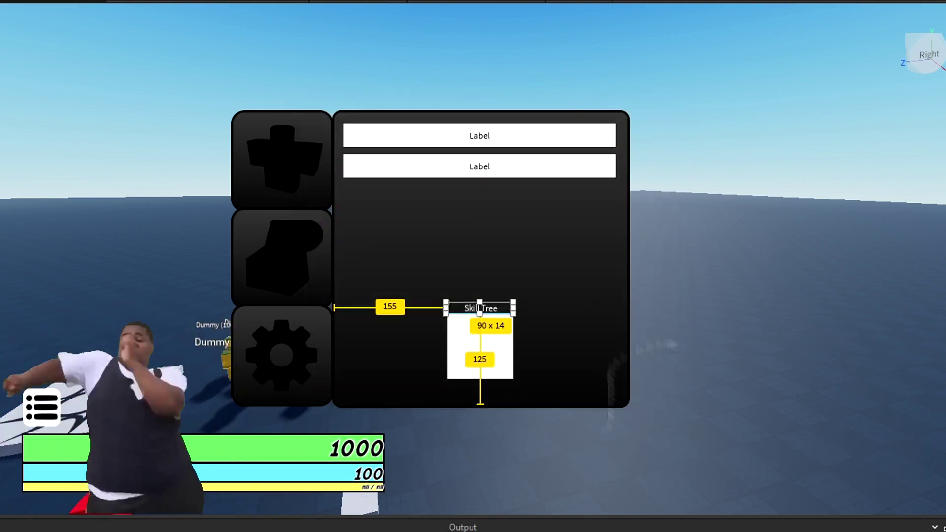
left_click(480, 345)
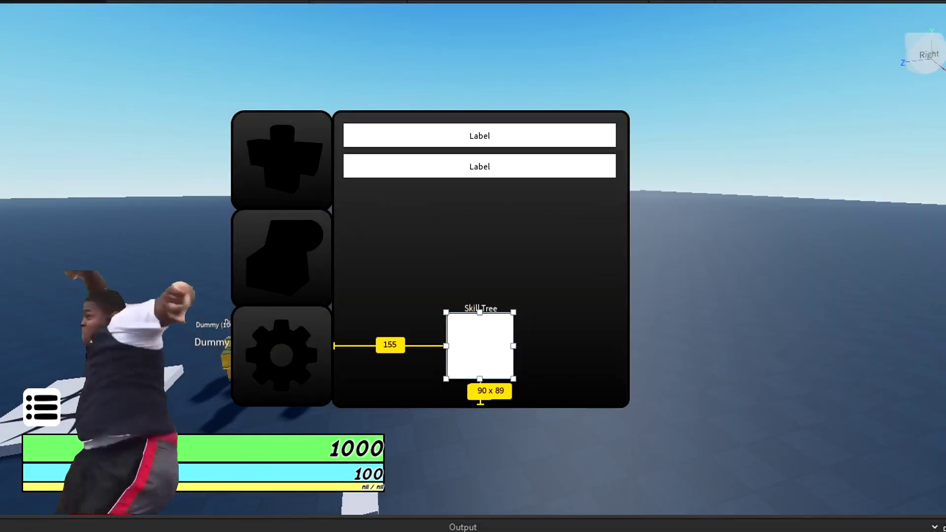
left_click(479, 308)
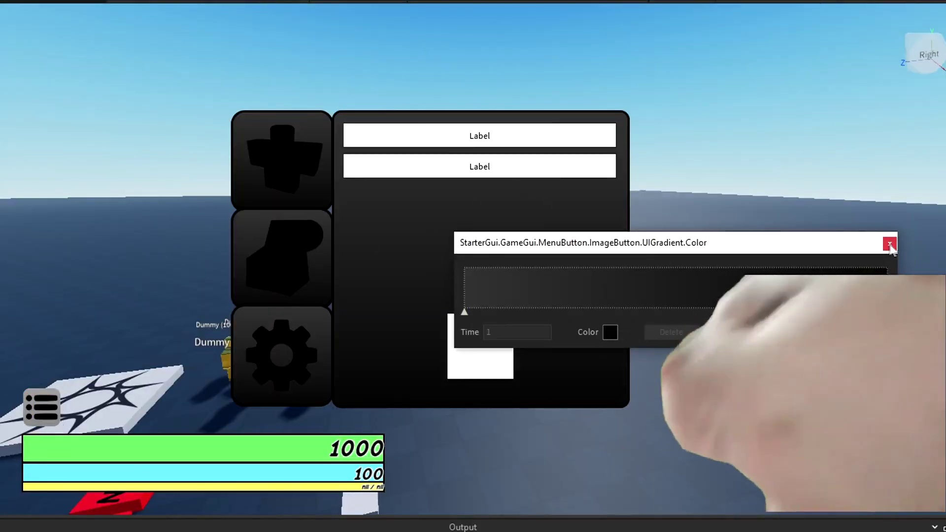
Close the gradient colour editor and pick a new colour for the menu button gradient
left_click(890, 243)
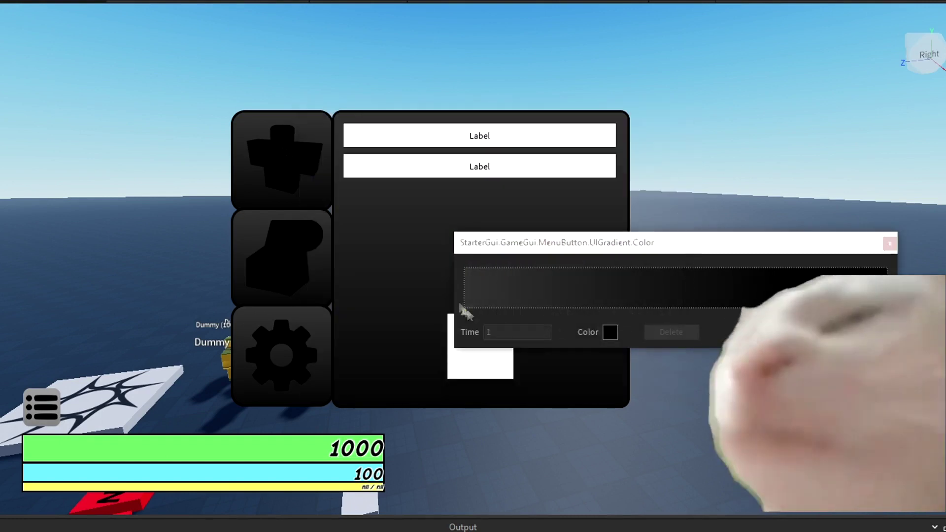
left_click(610, 332)
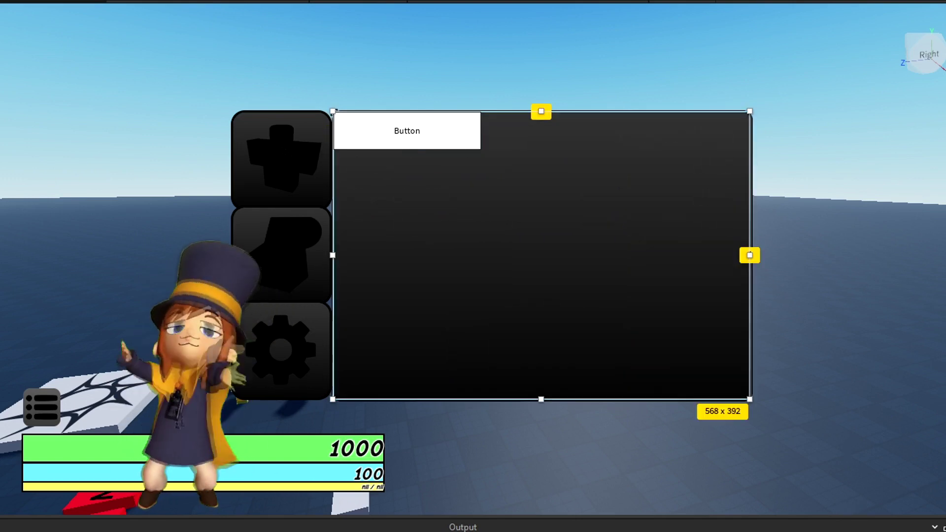
Place a widened button on the panel, rename the title label to 'Inventory' and stretch it across
left_click_drag(434, 138, 567, 152)
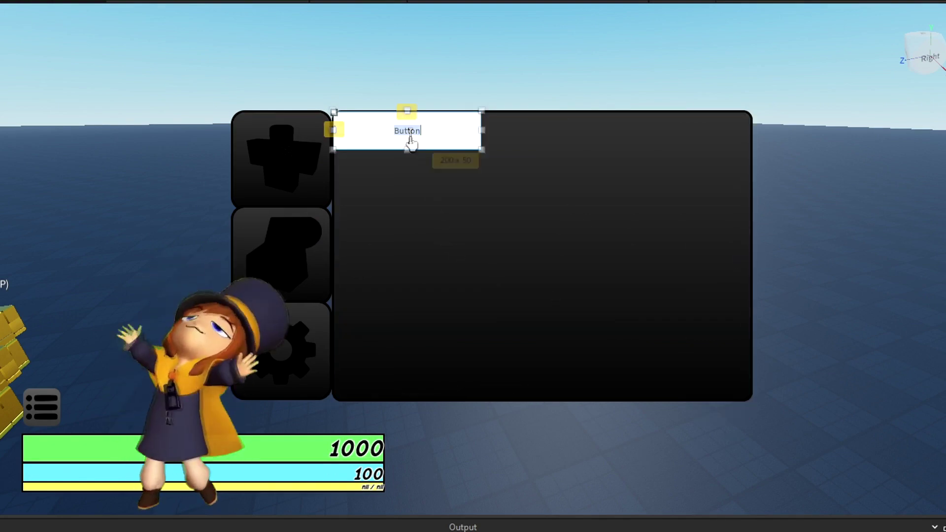
left_click(696, 223)
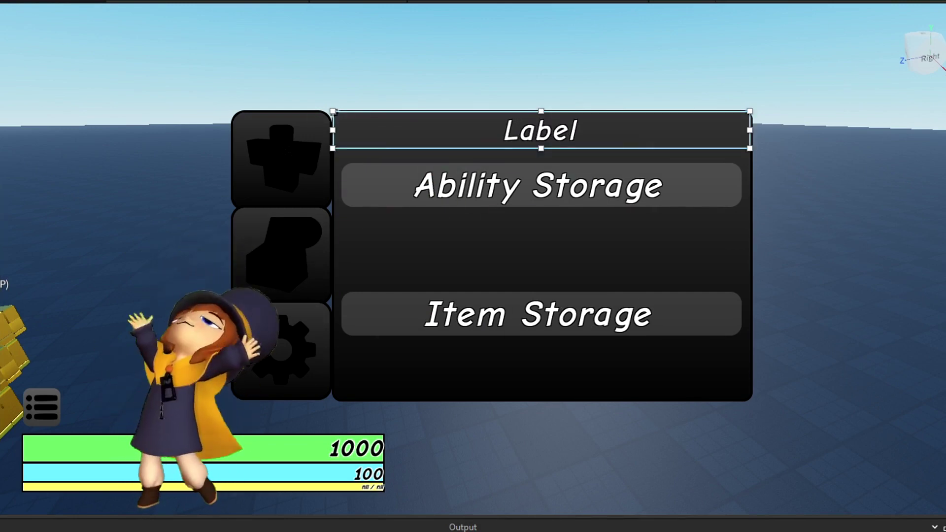
type("Inventory")
key("Return")
left_click_drag(749, 130, 749, 130)
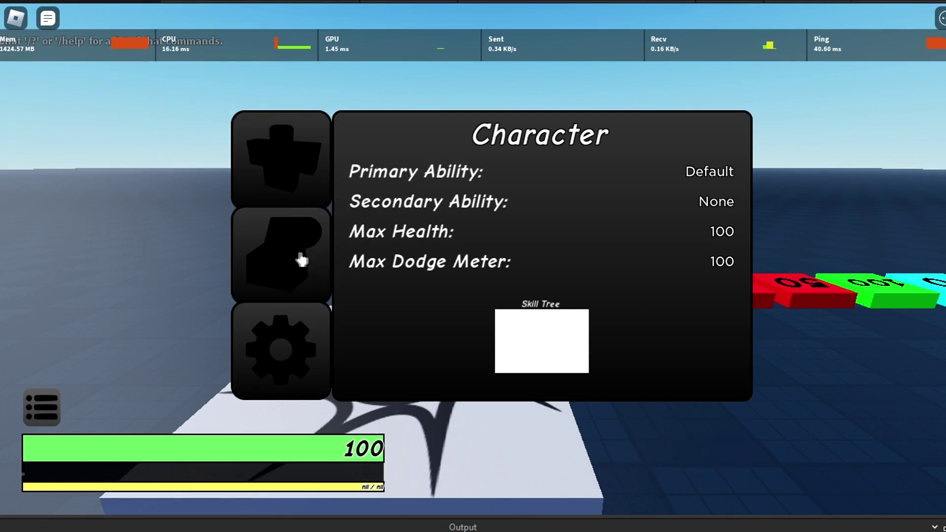
View the Inventory and Settings tabs in the playtest, then close the menu
left_click(302, 260)
left_click(301, 351)
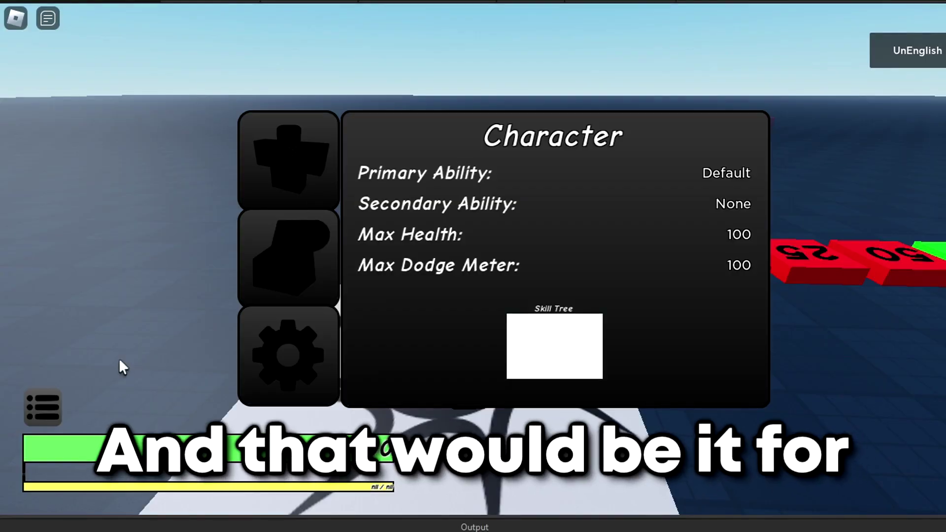
left_click(43, 407)
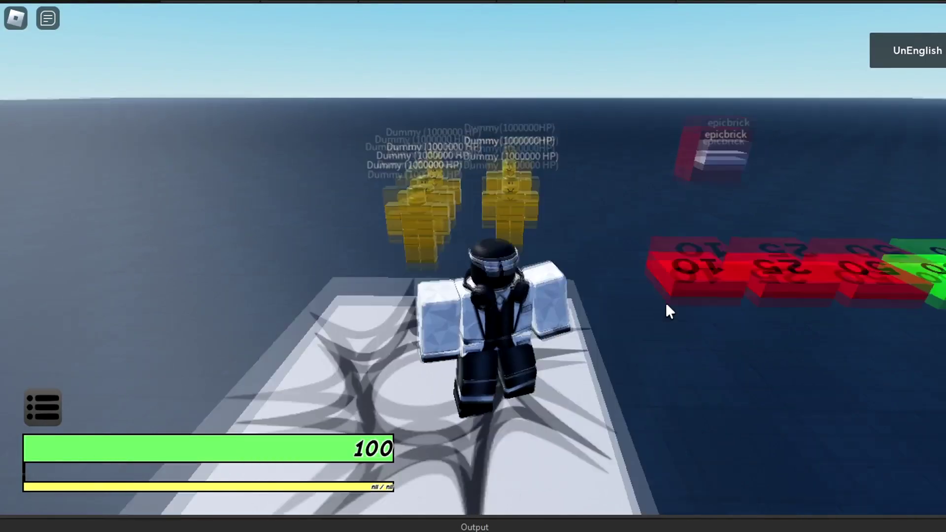
Jump and walk the avatar, swing three attacks, then chat the /e wave emote
key("space")
key("a")
key("s")
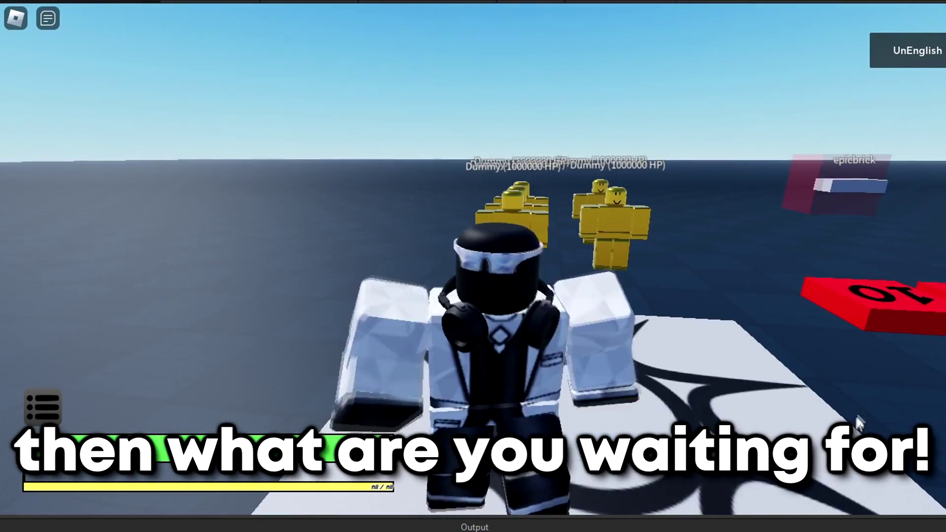
left_click(894, 416)
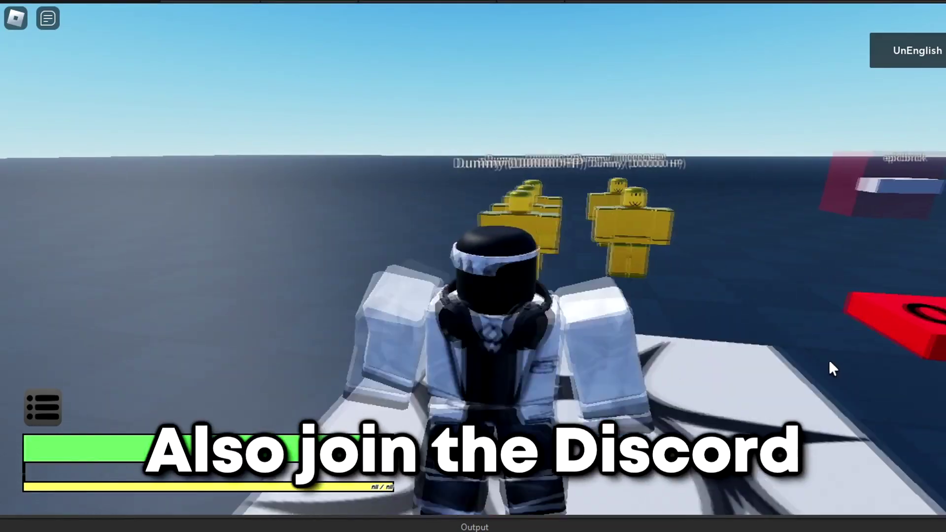
left_click(823, 359)
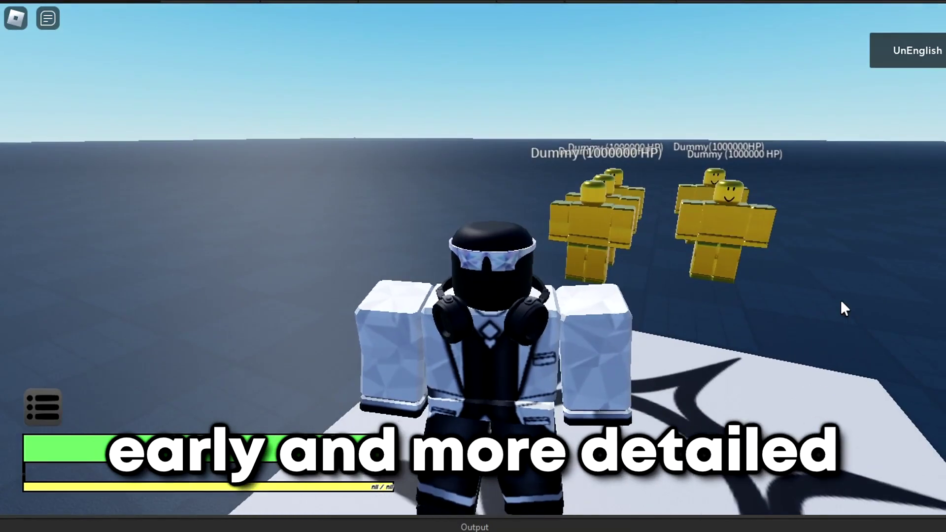
left_click(840, 300)
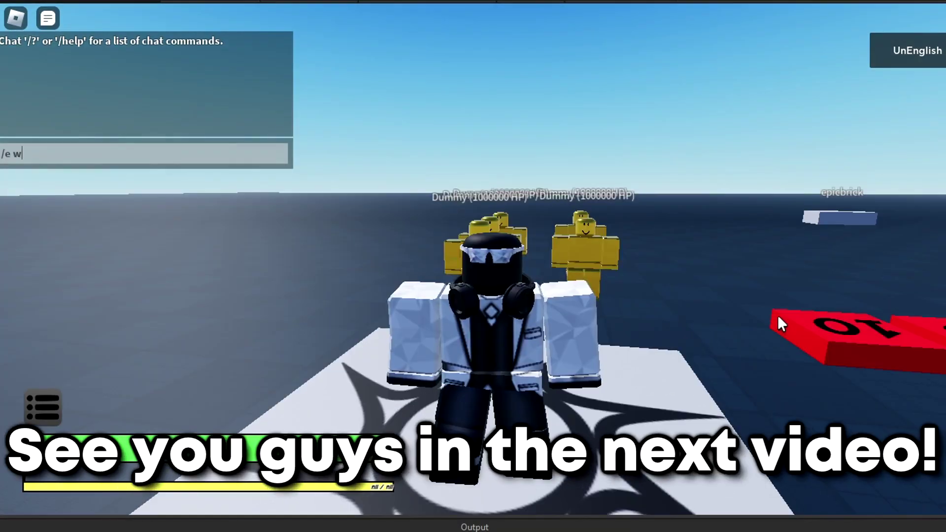
type("ave")
key("Return")
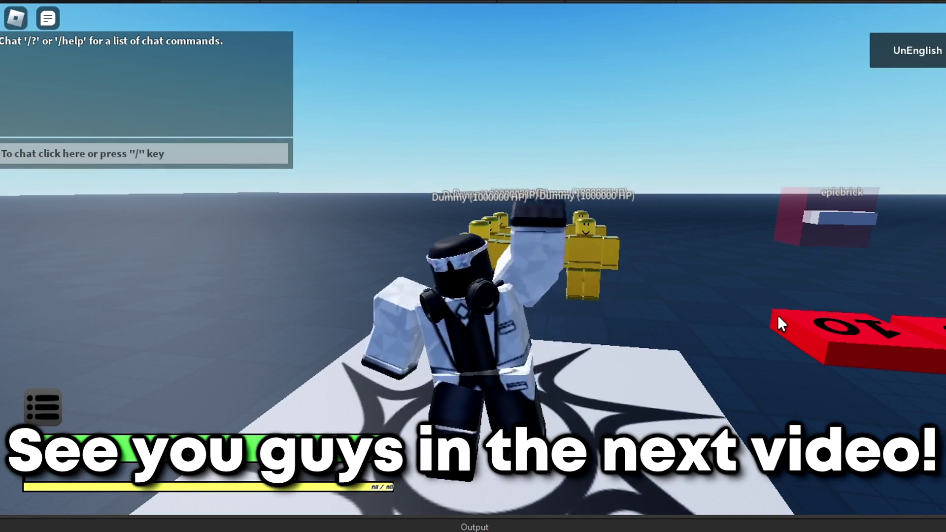